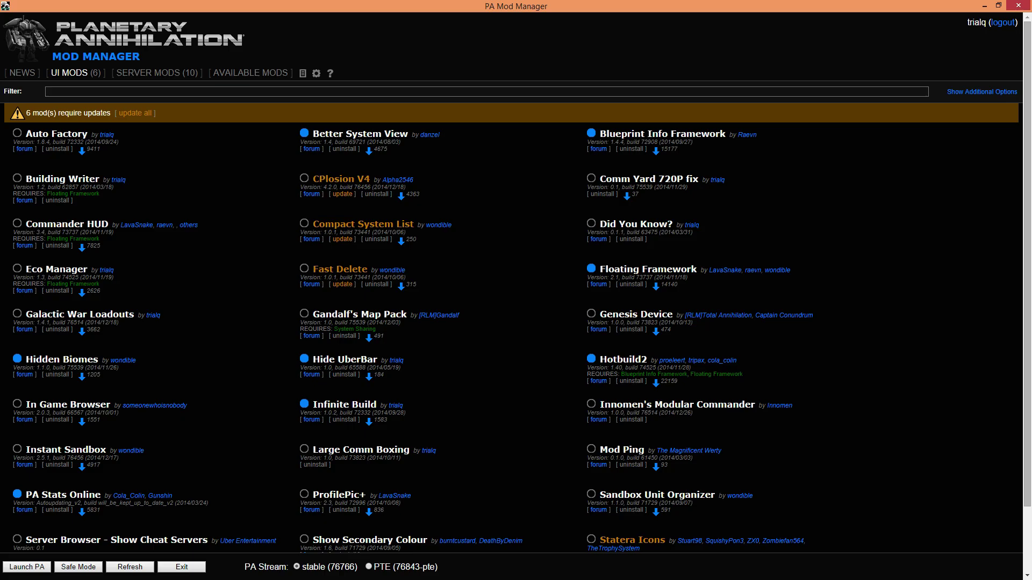
Show the list of available mods in the PA Mod Manager.
click(252, 76)
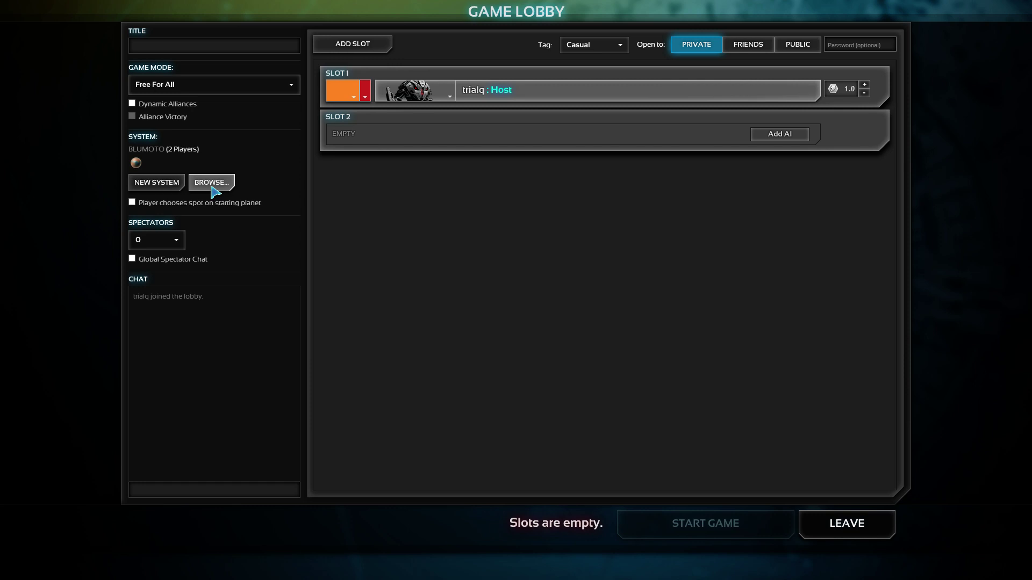
Open the system selection from the game lobby and look through the shared systems on the Default Server.
click(212, 183)
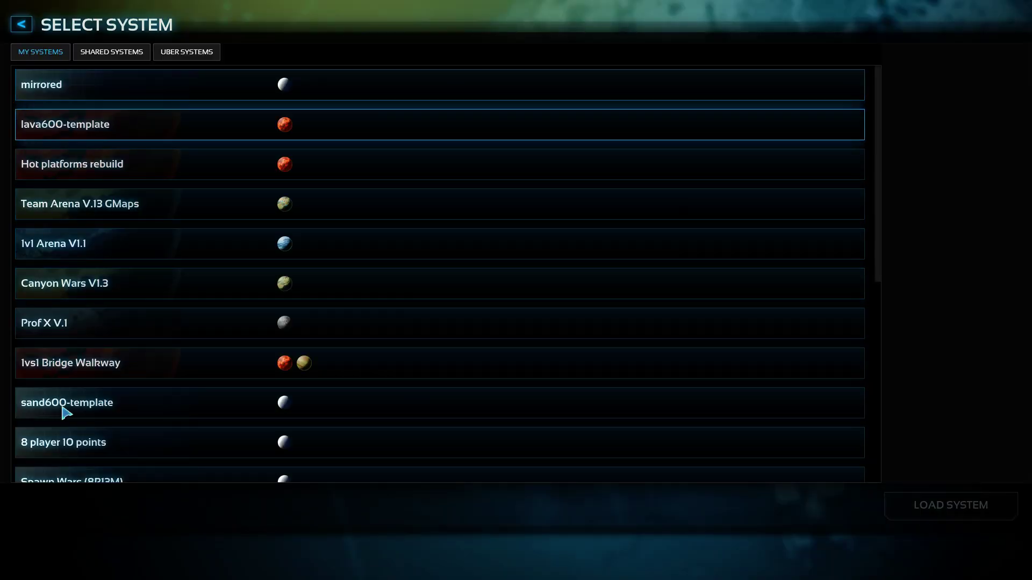
click(108, 54)
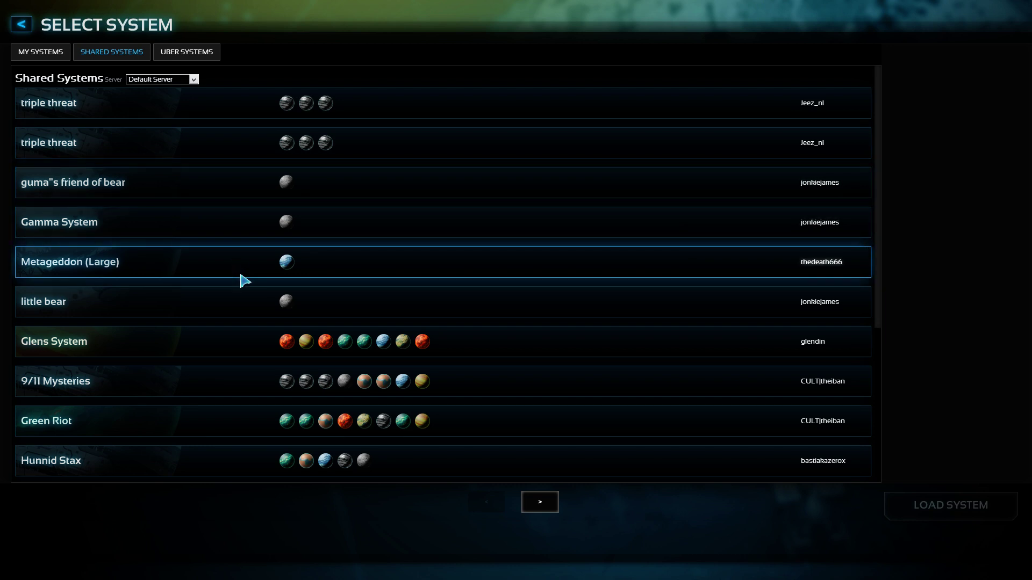
scroll(245, 281, down, 5)
scroll(245, 281, up, 5)
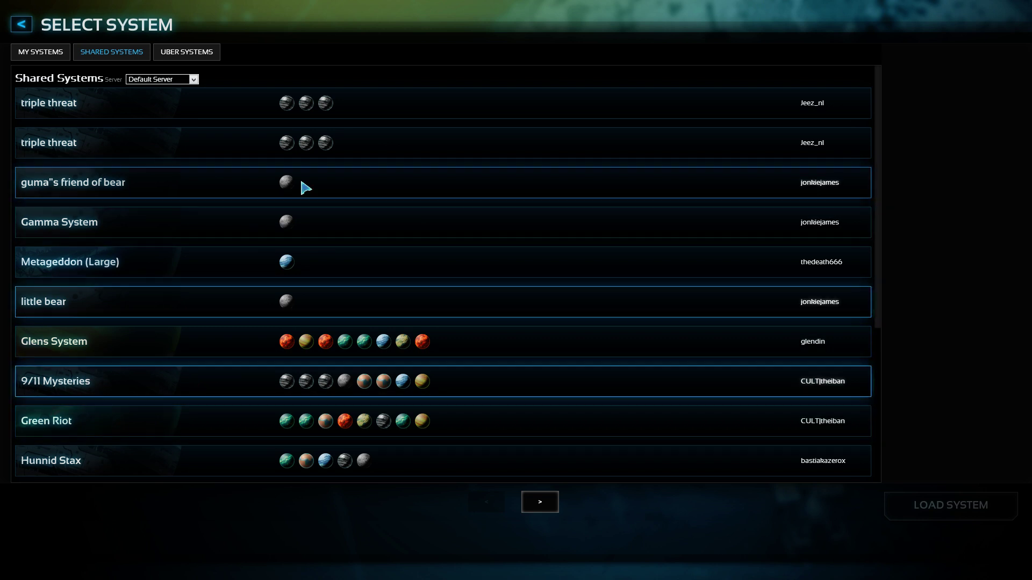
scroll(196, 316, down, 5)
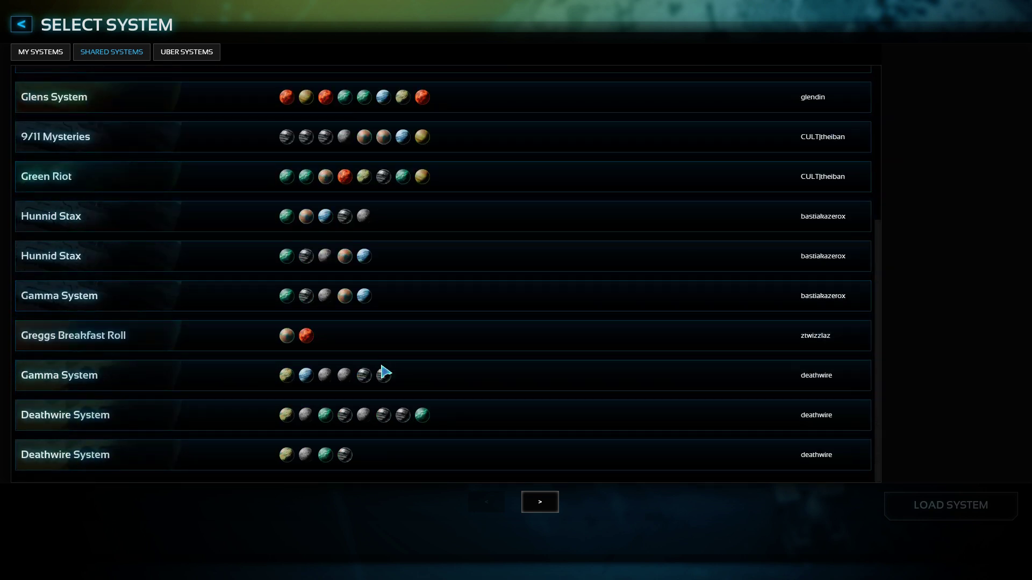
scroll(385, 370, up, 5)
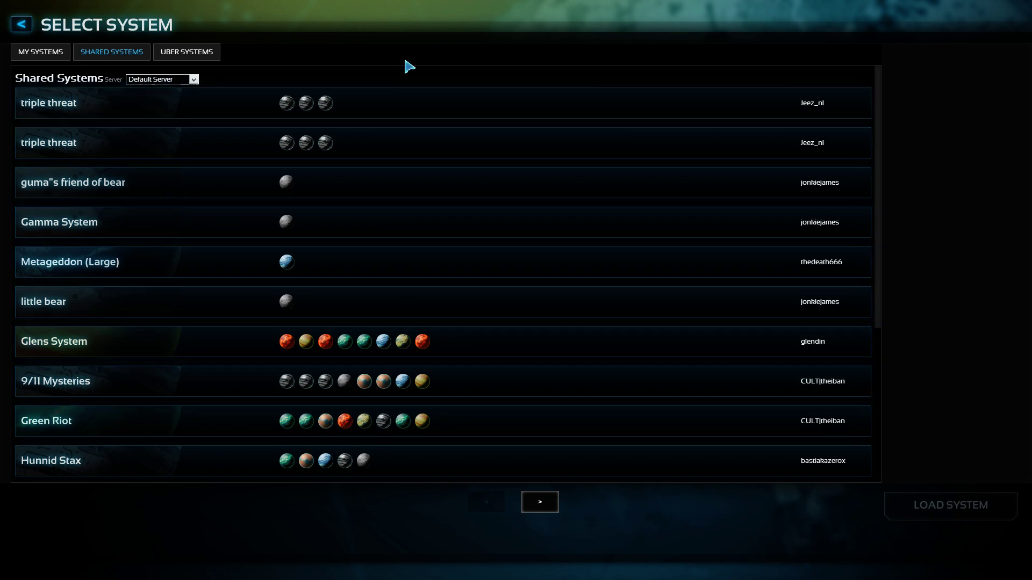
Switch the shared systems server to The Realm and look through its systems.
click(165, 81)
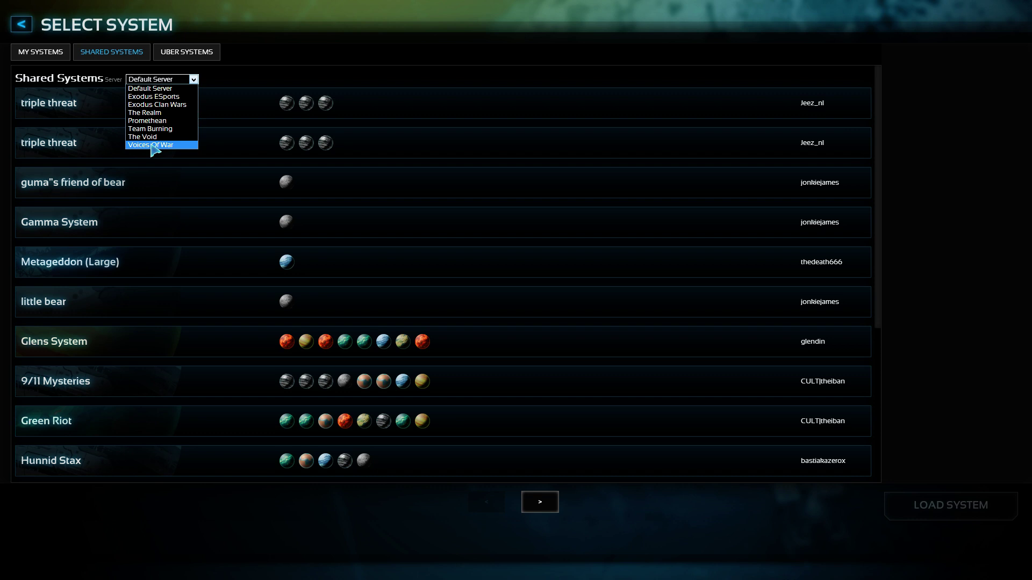
click(151, 113)
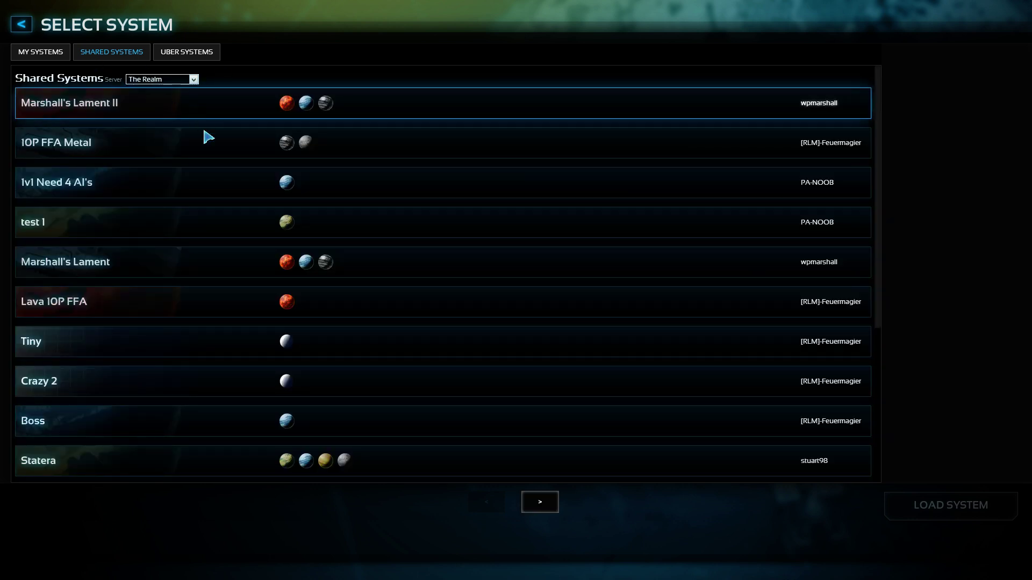
scroll(285, 279, down, 4)
scroll(284, 275, down, 1)
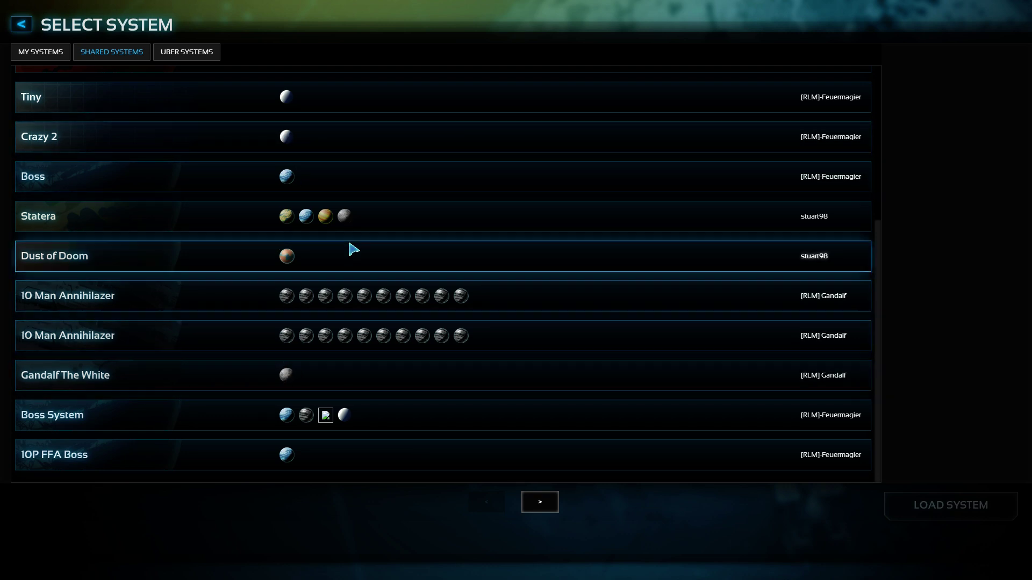
scroll(300, 317, up, 5)
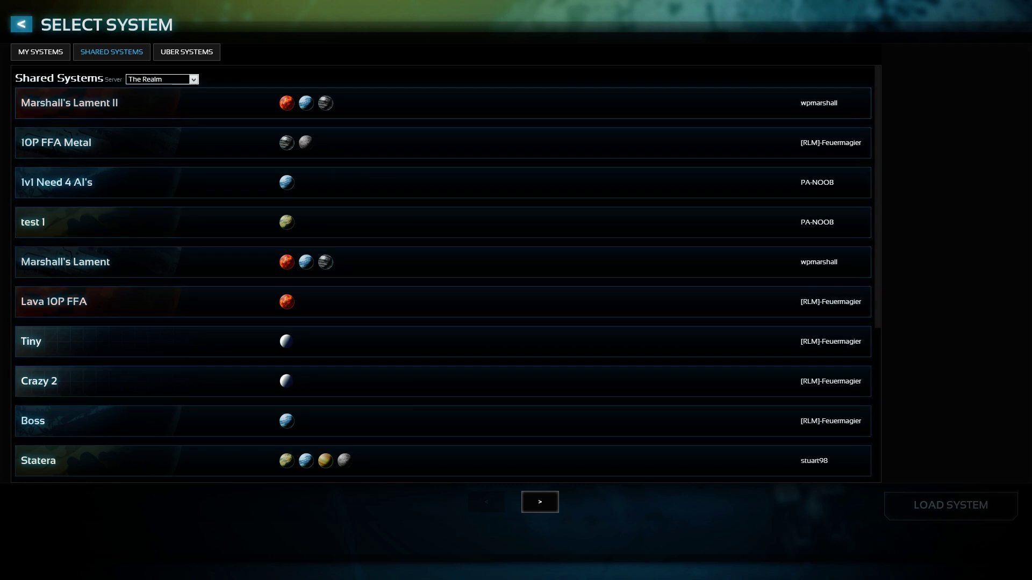
Leave the system selection and the game lobby, and quit the game.
click(27, 21)
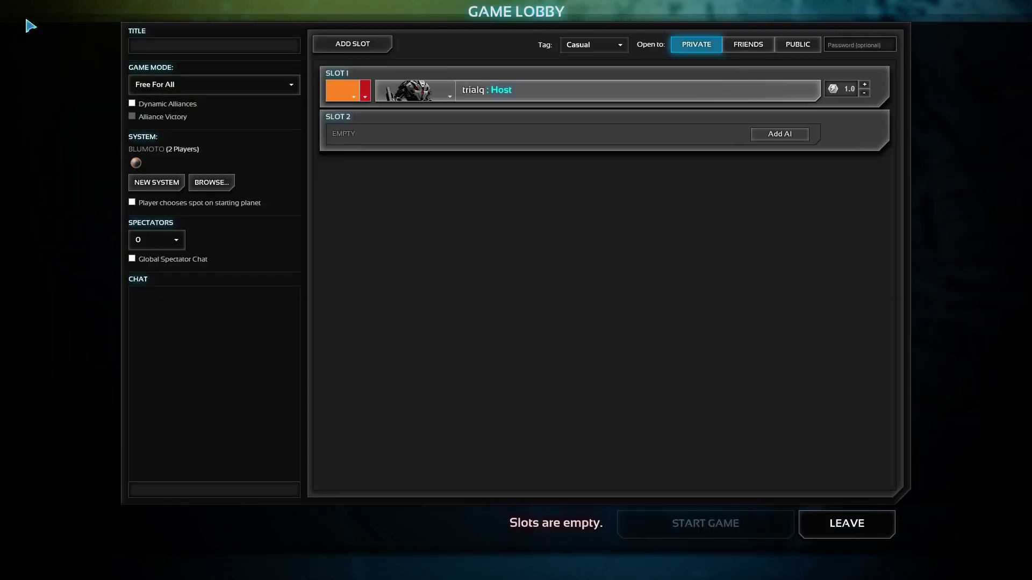
click(847, 529)
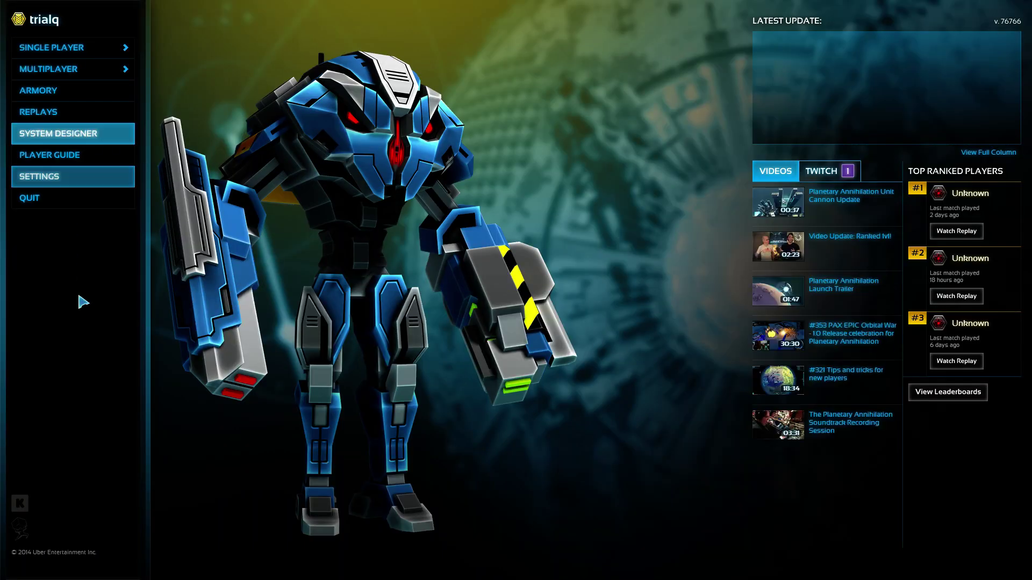
click(56, 203)
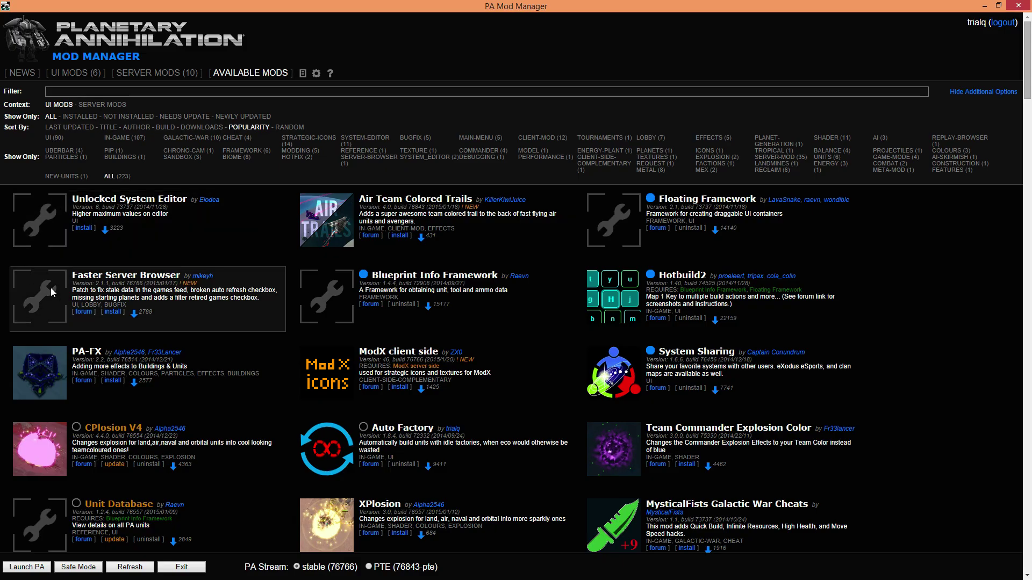
Enable Gandalf's Map Pack among the installed UI mods and launch Planetary Annihilation.
click(75, 73)
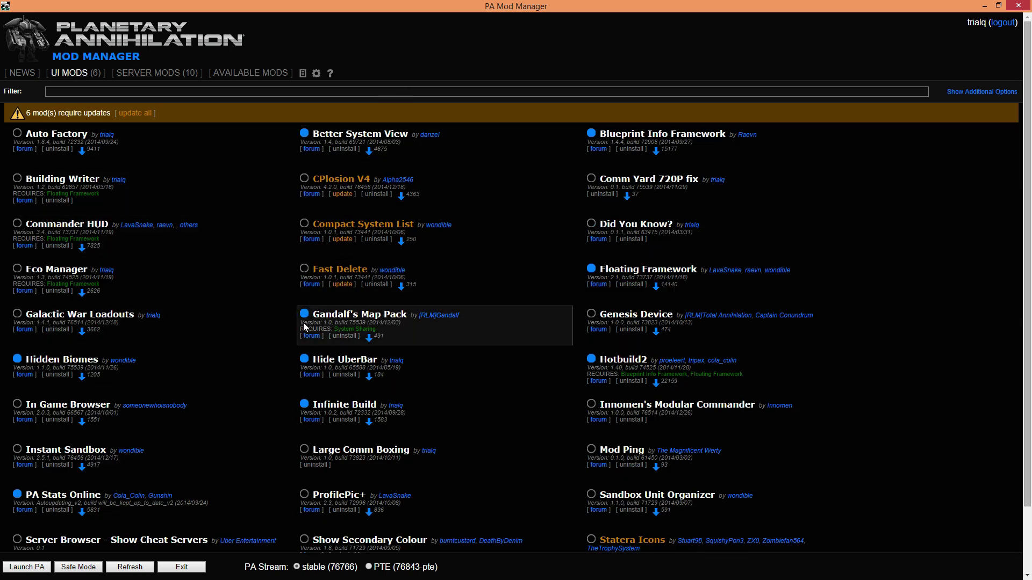
click(25, 568)
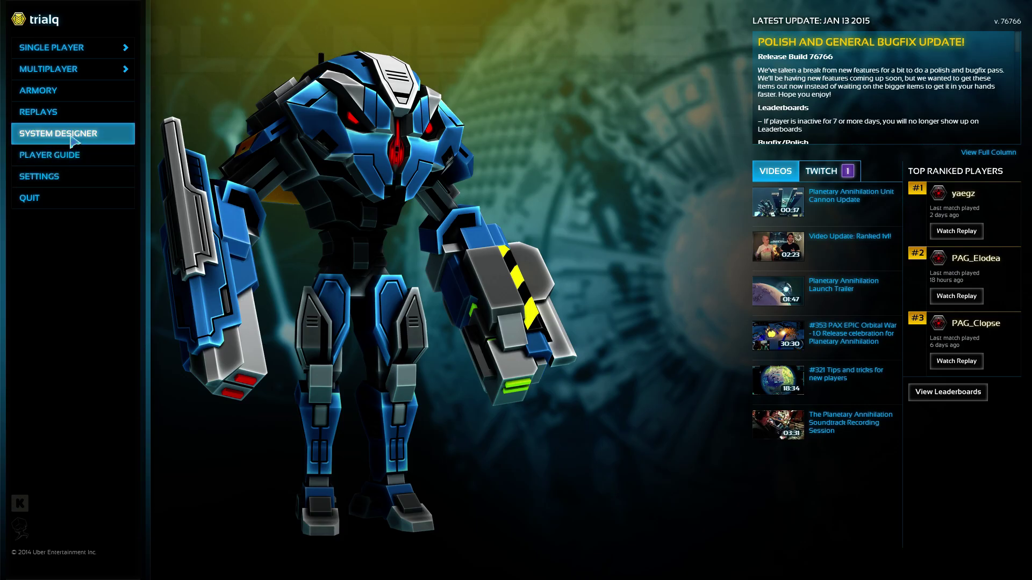
Open the System Designer and view the systems supplied by Gandalf's Map Pack.
click(72, 141)
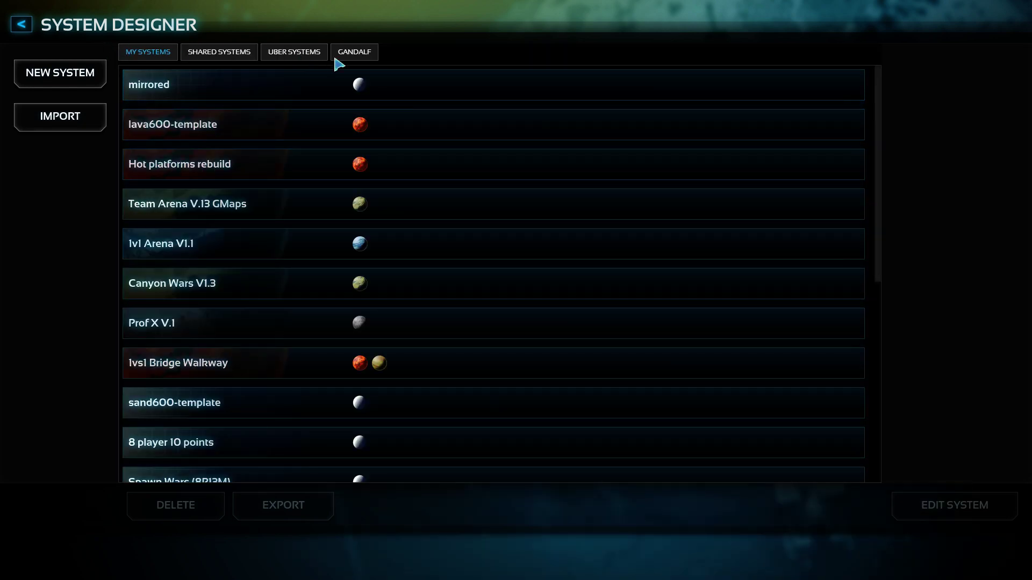
click(363, 54)
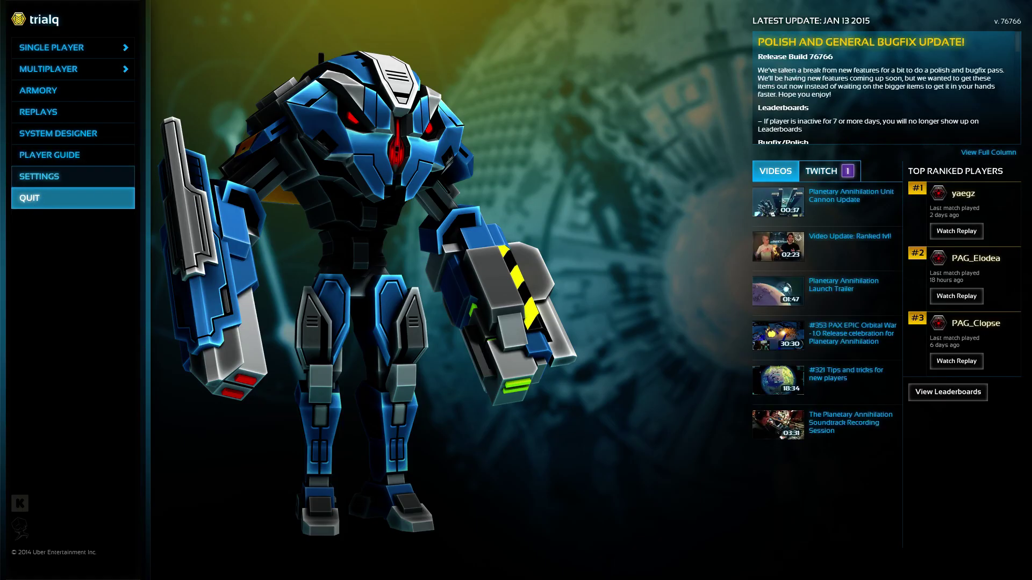
Switch to the Uber Entertainment forums in the browser and open Planetary Annihilation's Mapping and stuff forum.
key(alt+Tab)
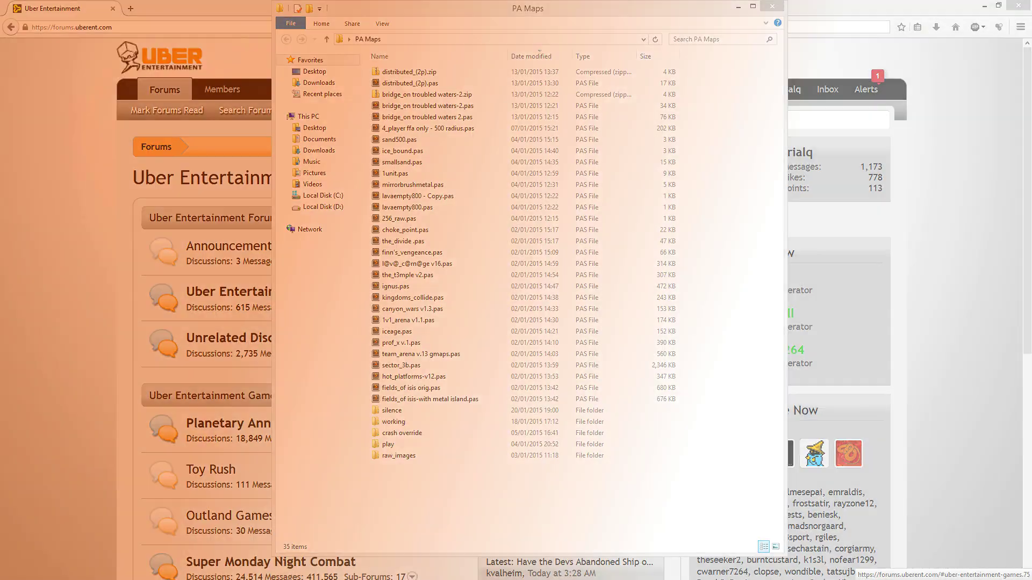
key(alt+Tab)
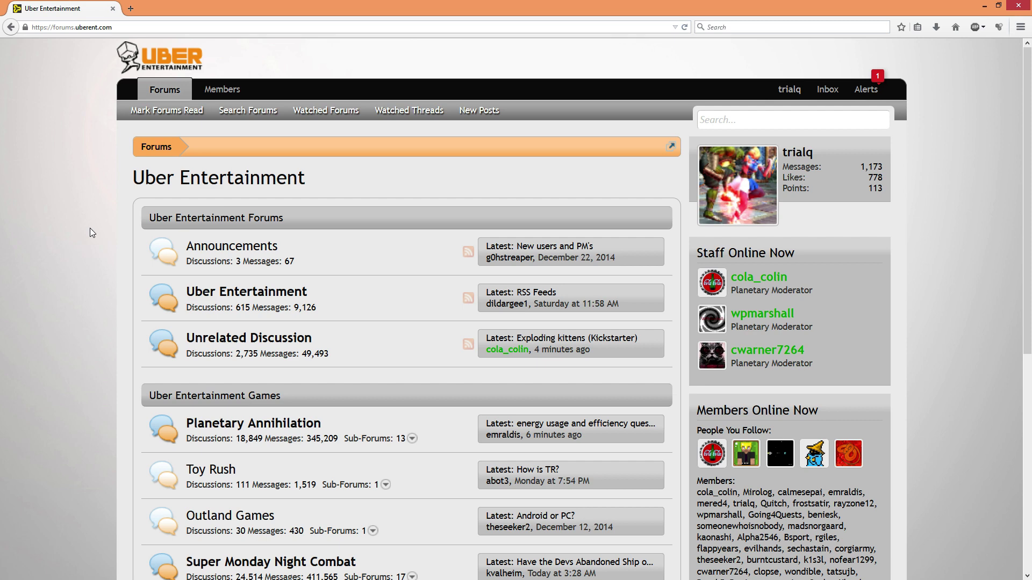
scroll(89, 228, down, 3)
click(233, 333)
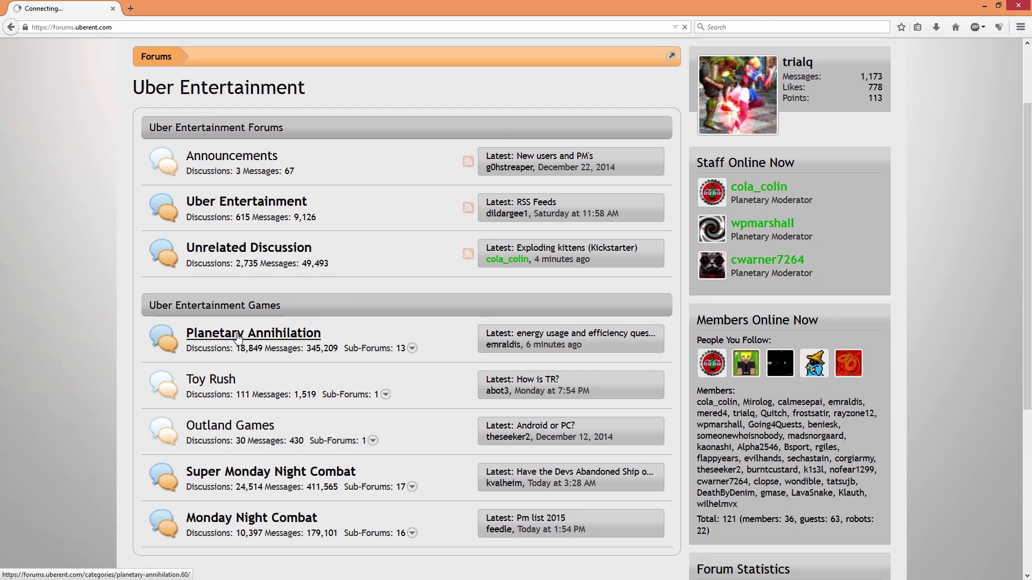
scroll(253, 416, down, 3)
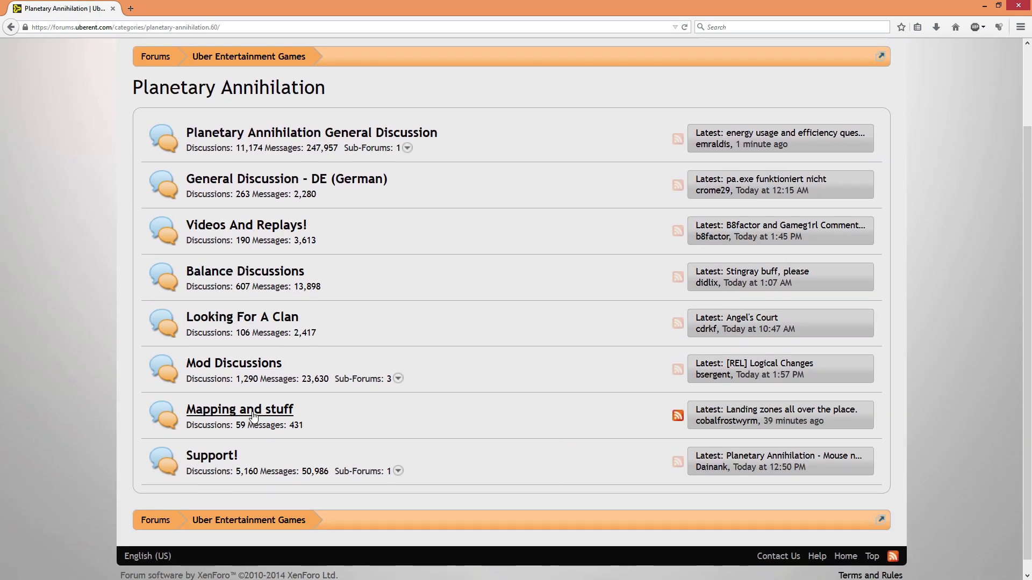
click(252, 414)
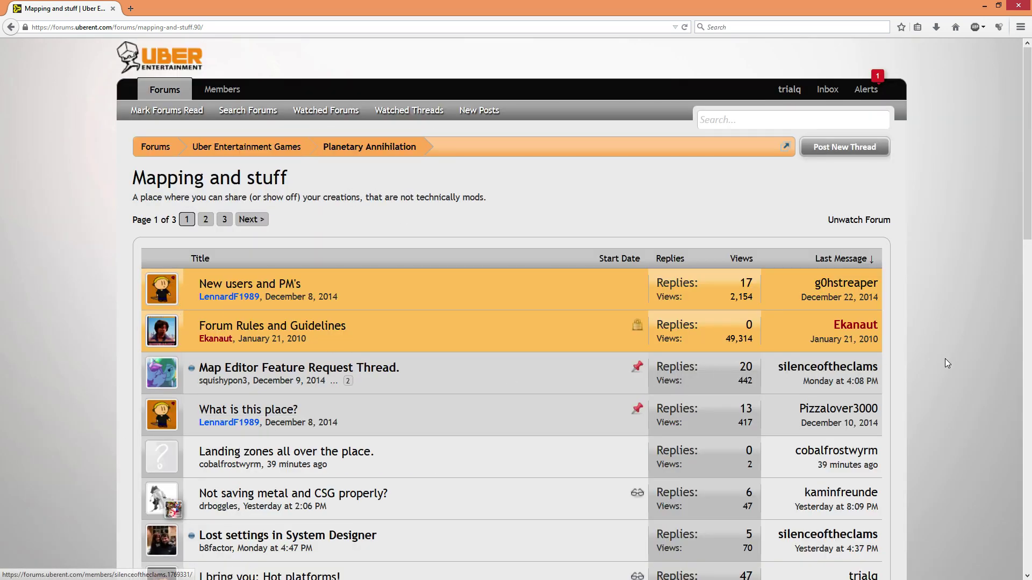
Open the forum thread "Sunshine and Scylla: Two Naval Maps".
scroll(945, 359, down, 3)
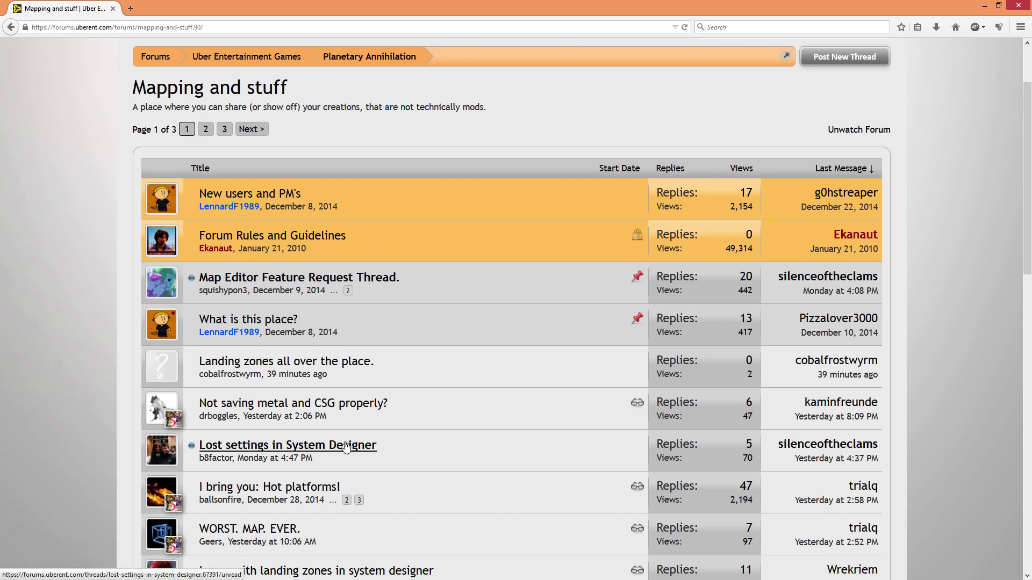
scroll(344, 442, down, 9)
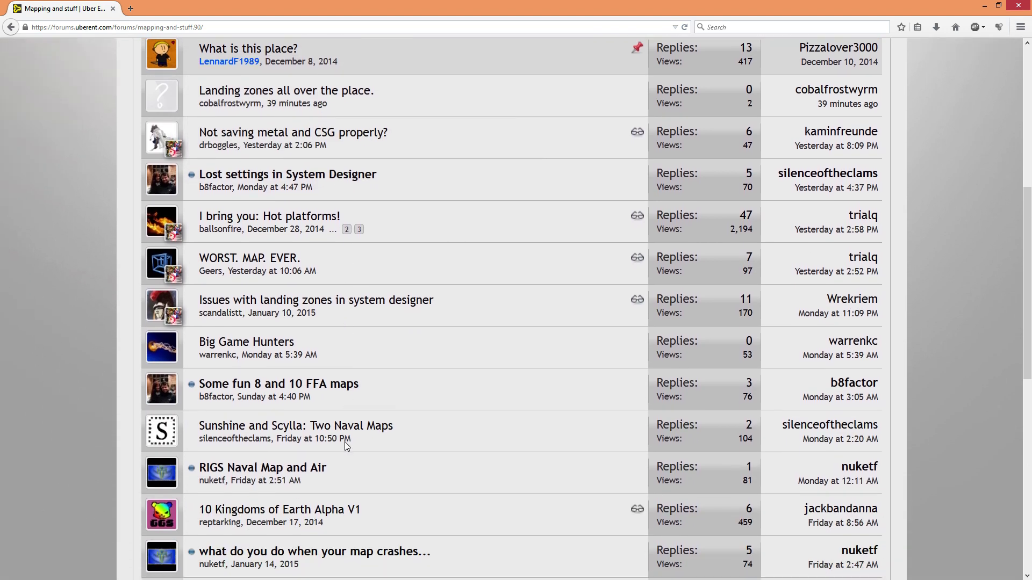
click(344, 441)
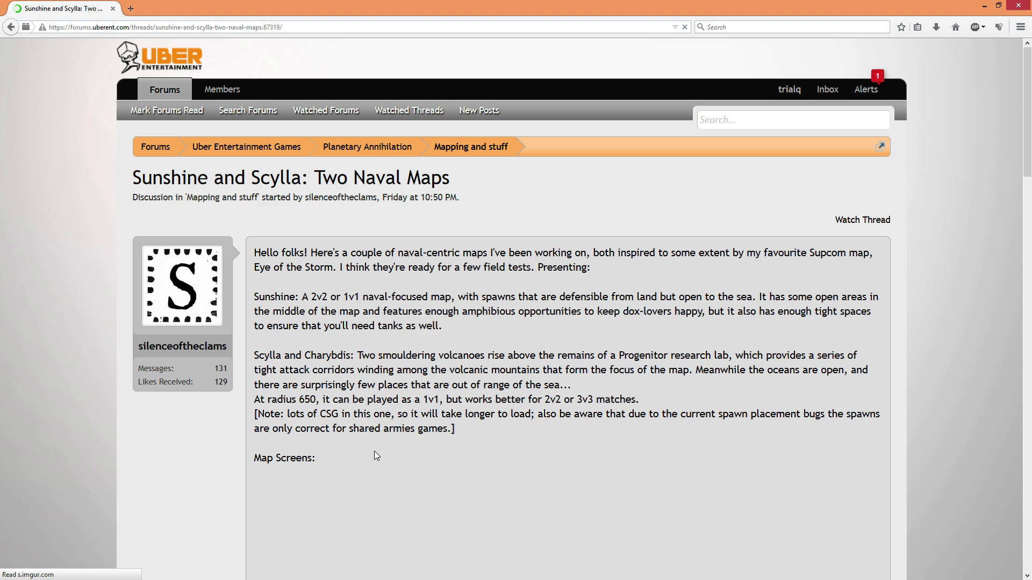
Download the first post's attachment Sunshine and Scylla.zip and open it with Windows Explorer.
scroll(124, 449, down, 20)
scroll(124, 452, down, 2)
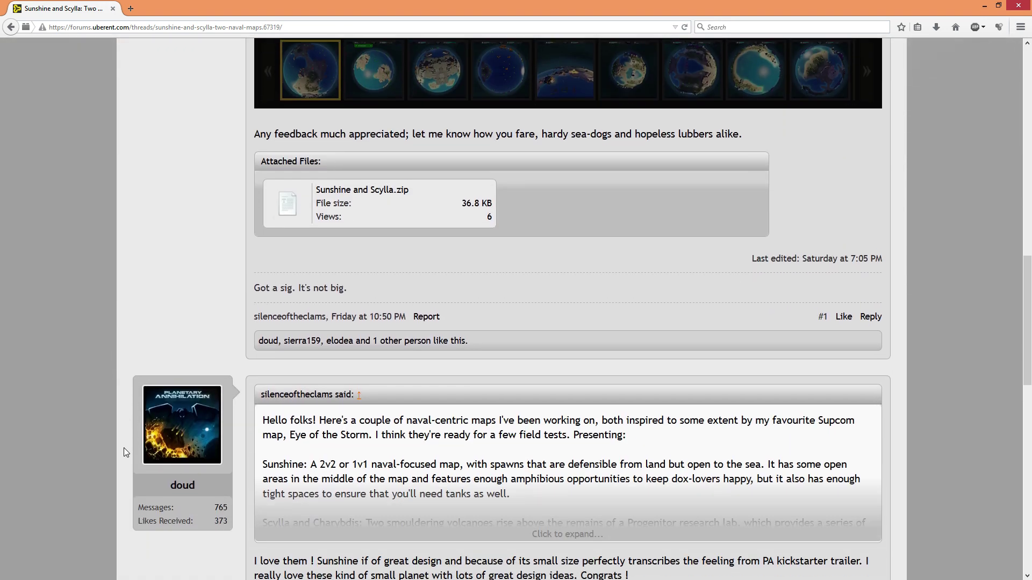
scroll(317, 275, up, 2)
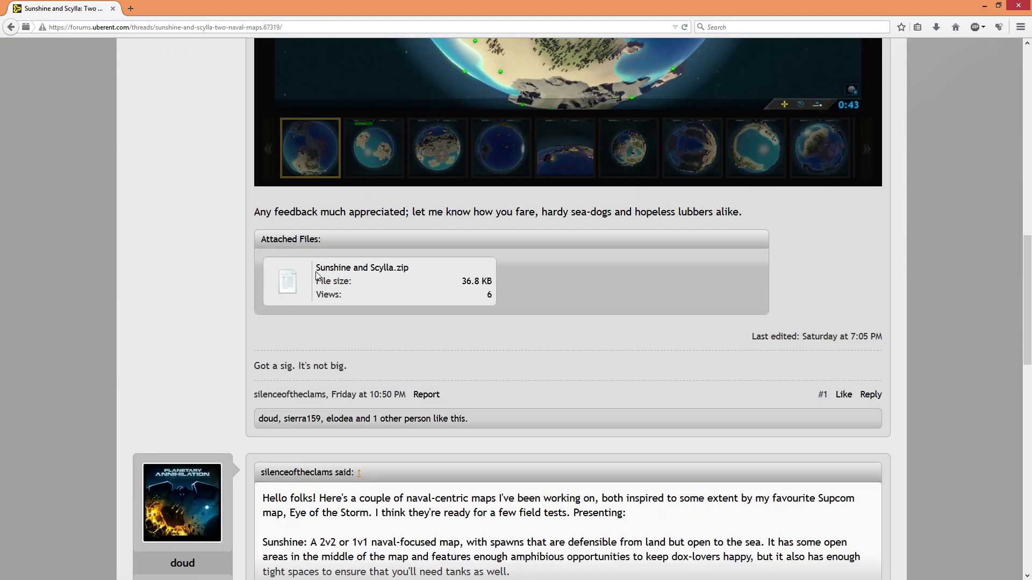
click(387, 268)
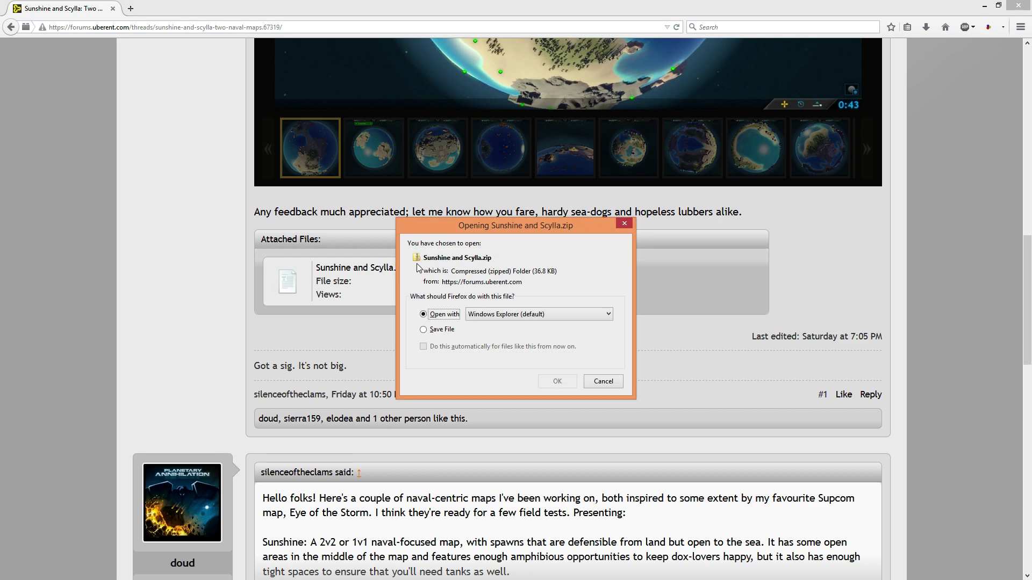
click(565, 384)
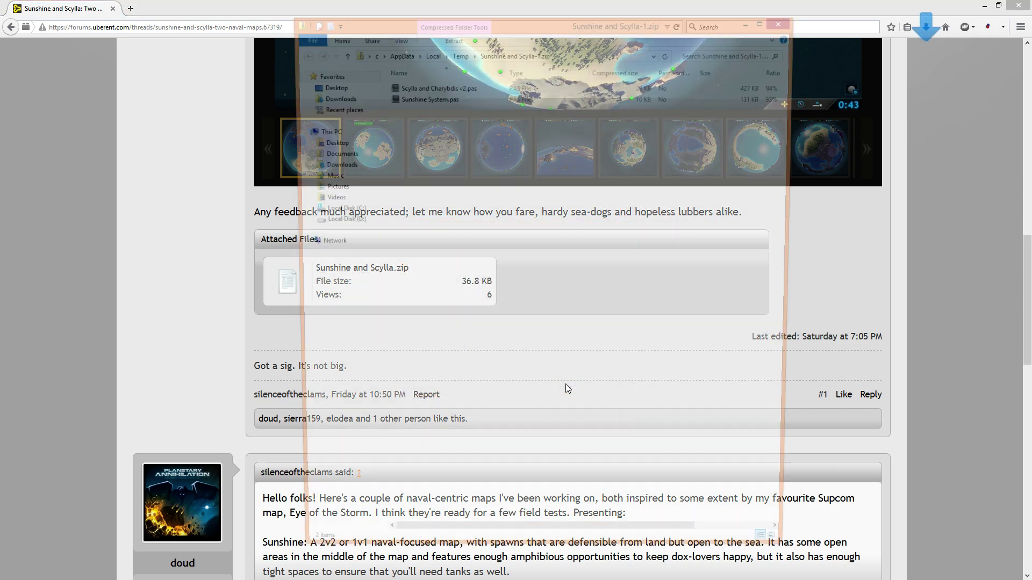
Copy Scylla and Charybdis v2.pas from the downloaded archive into the PA Maps folder.
click(450, 88)
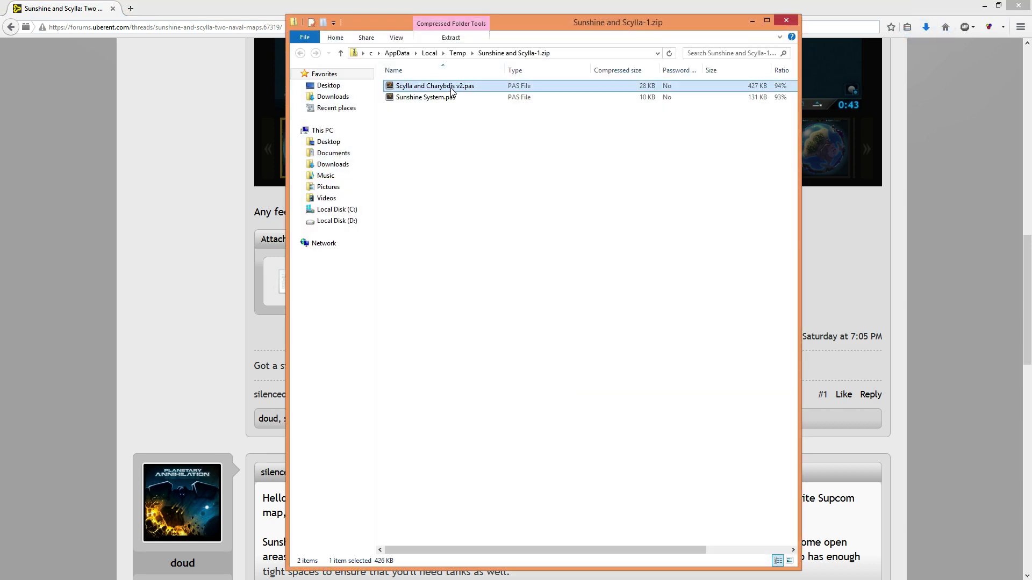
right_click(450, 88)
click(474, 124)
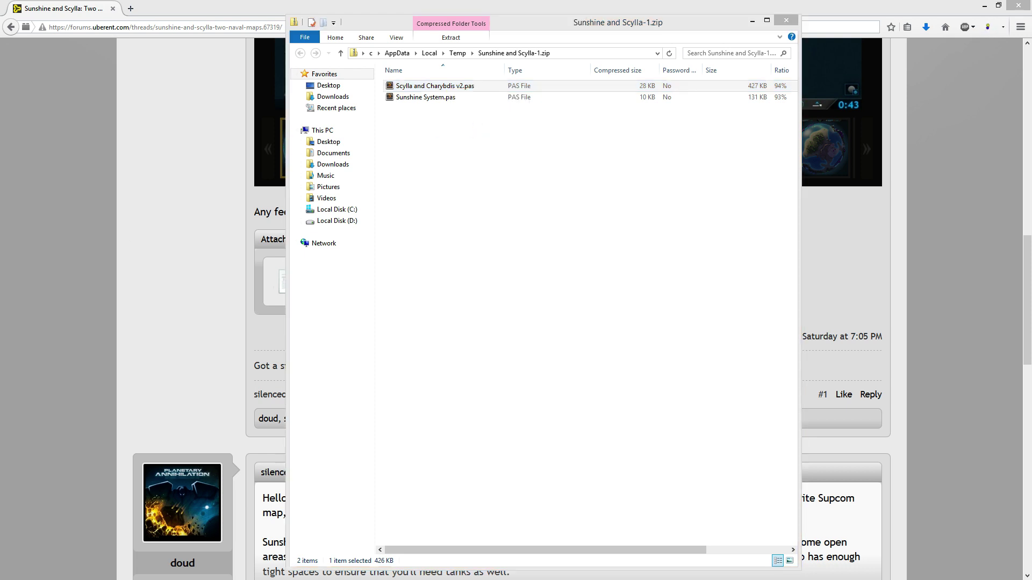
key(alt+Tab)
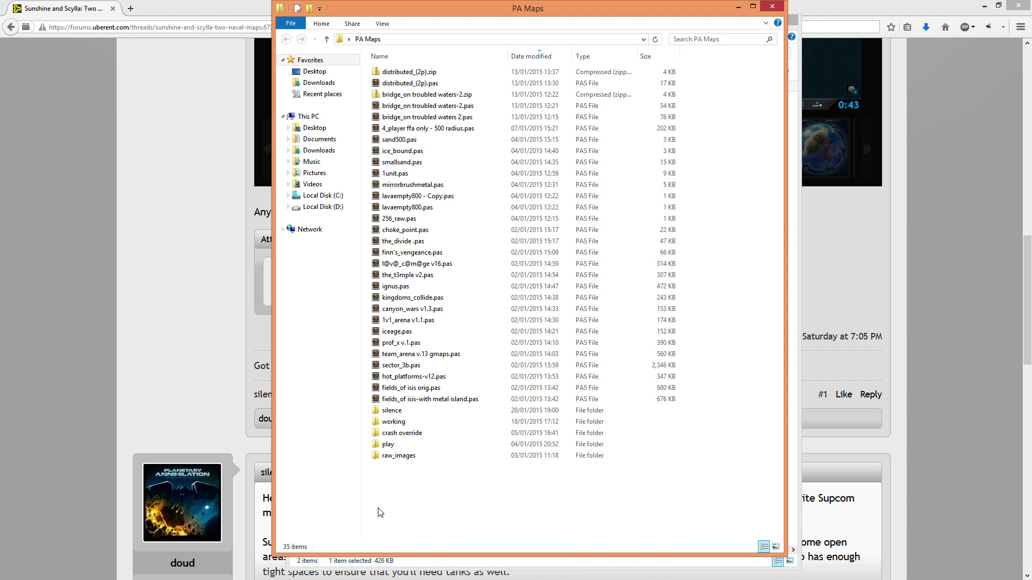
right_click(399, 496)
click(424, 418)
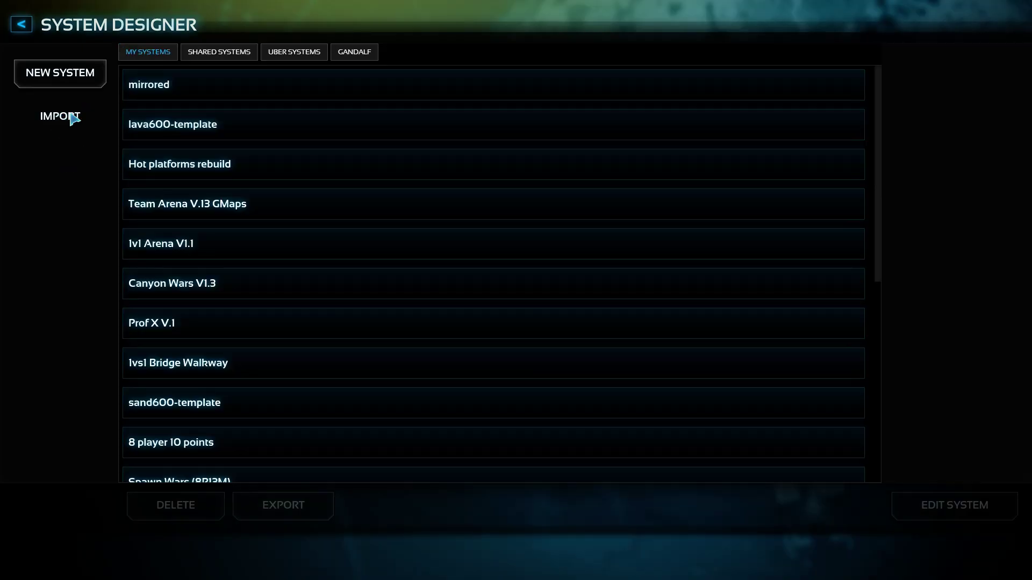
Import Scylla and Charybdis v2.pas from the PA Maps folder into the System Designer.
click(78, 120)
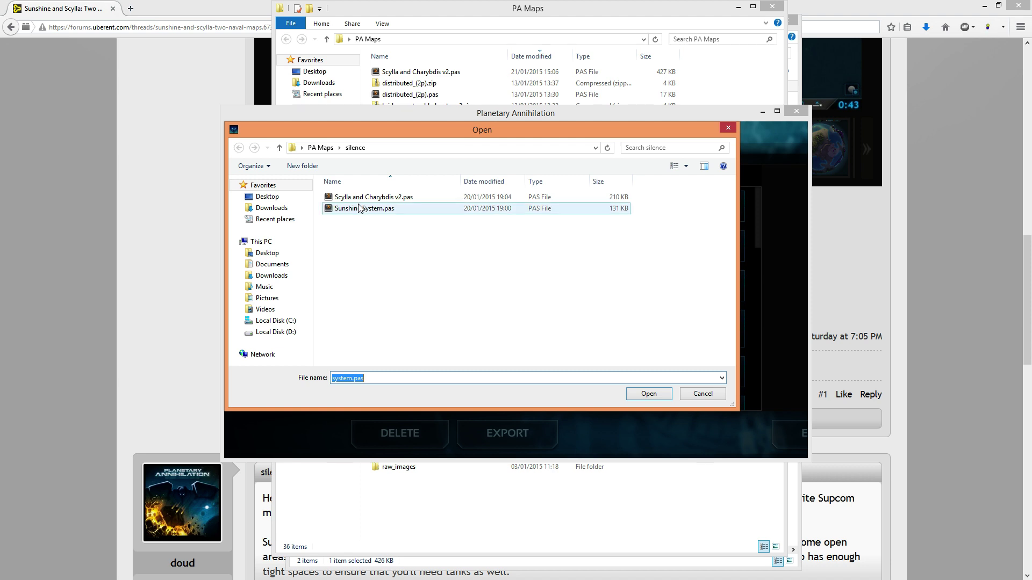
click(320, 148)
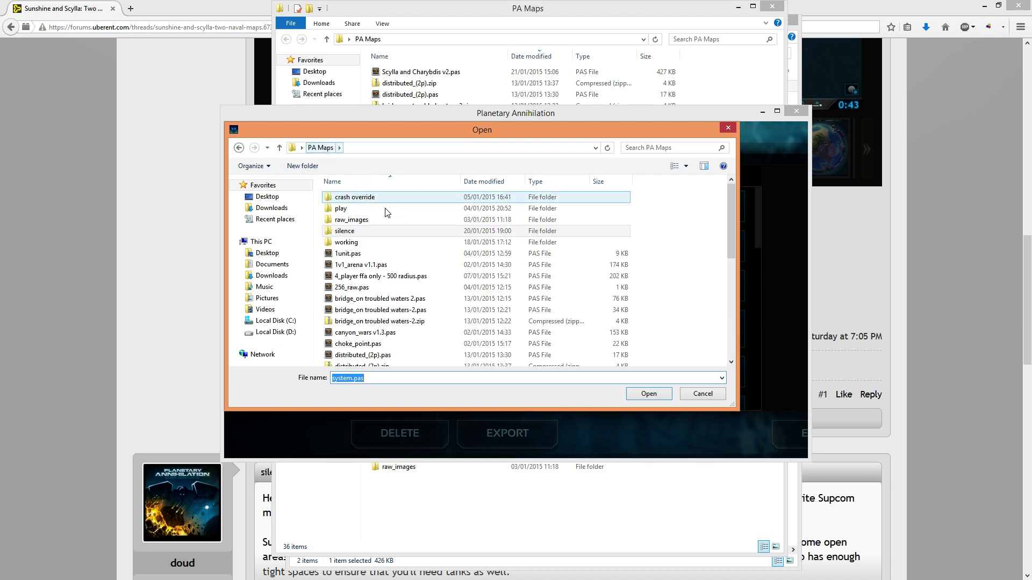
click(398, 281)
scroll(398, 282, down, 6)
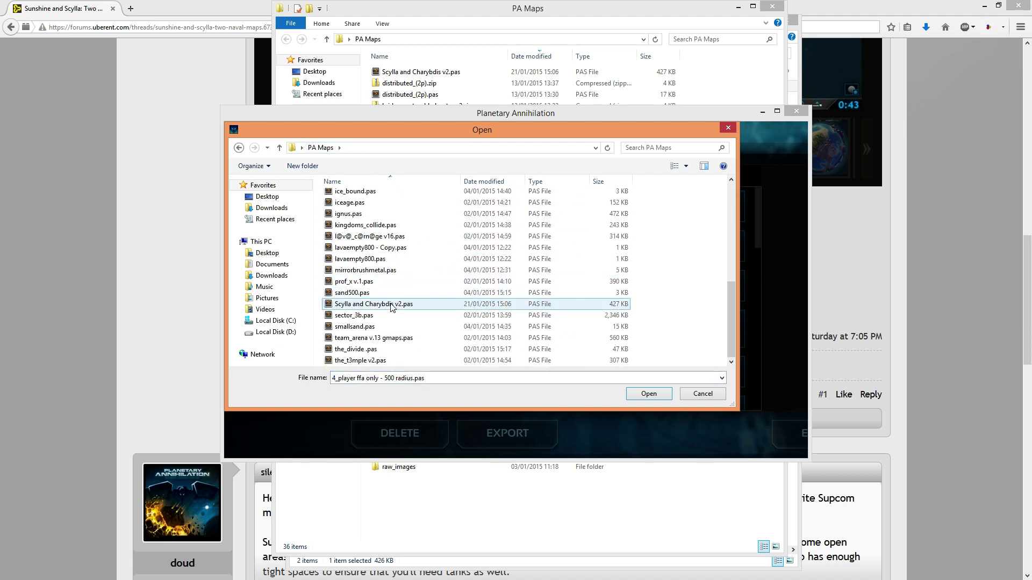
double_click(391, 304)
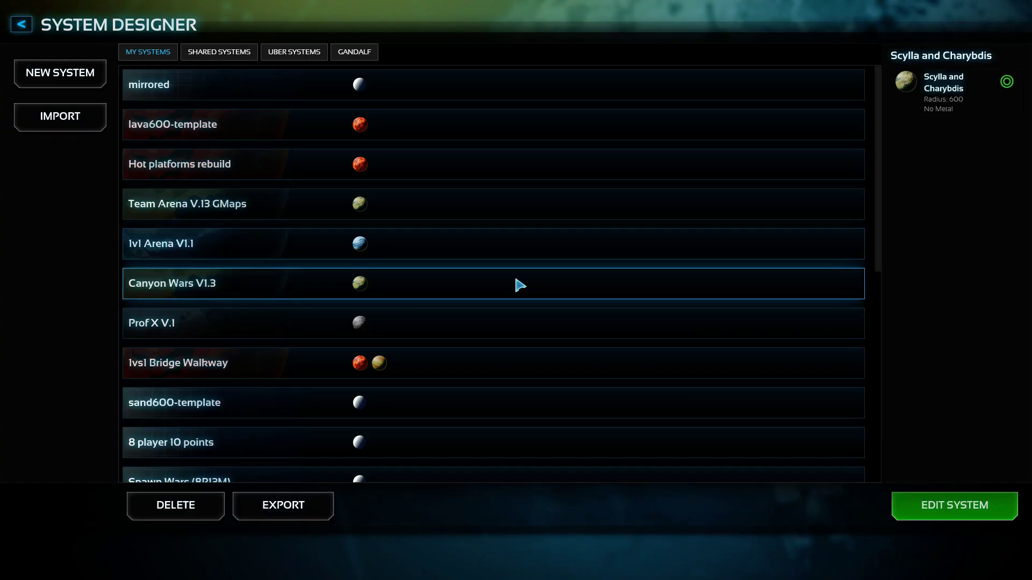